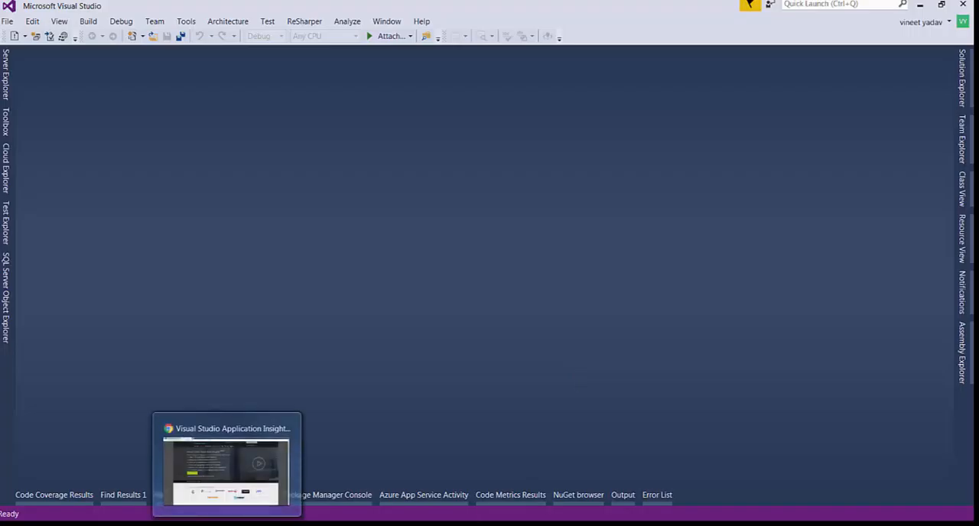
Switch to Chrome and open the azure.com home page in a new tab
click(259, 435)
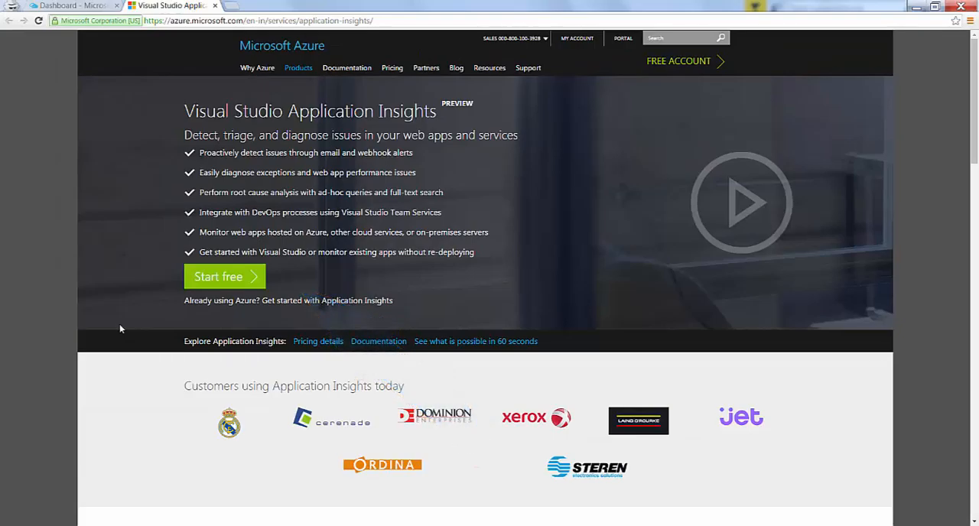
click(230, 5)
text(az)
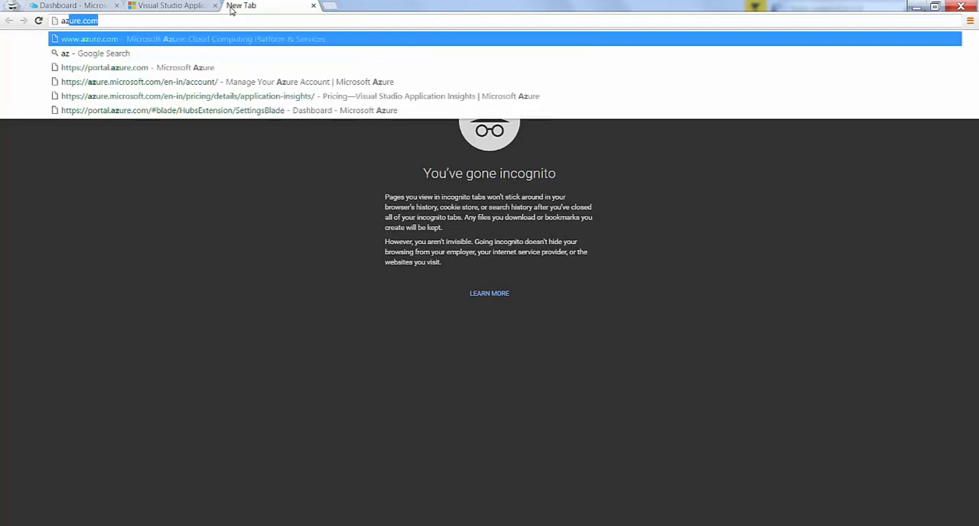
text(ure)
key(Return)
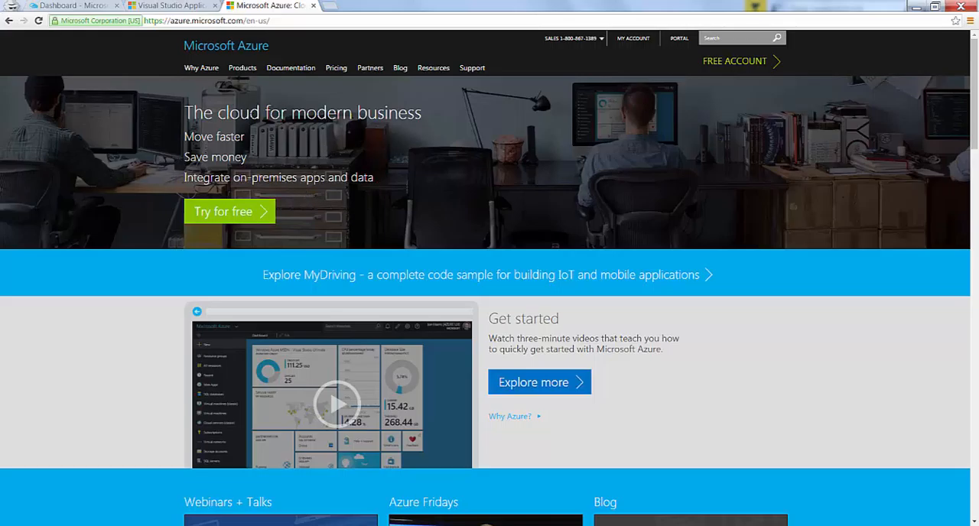
In the Azure portal, start adding a new resource and search the marketplace for Application Insights
click(77, 6)
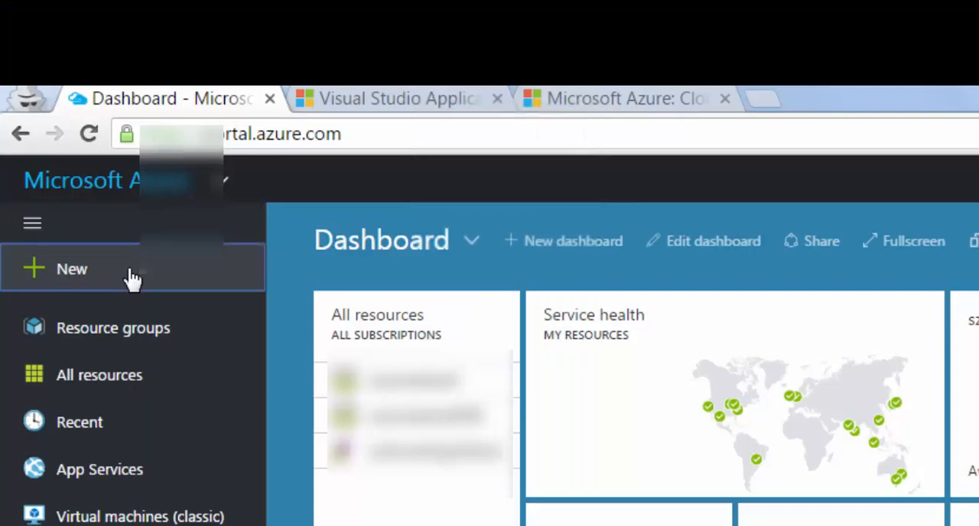
click(57, 82)
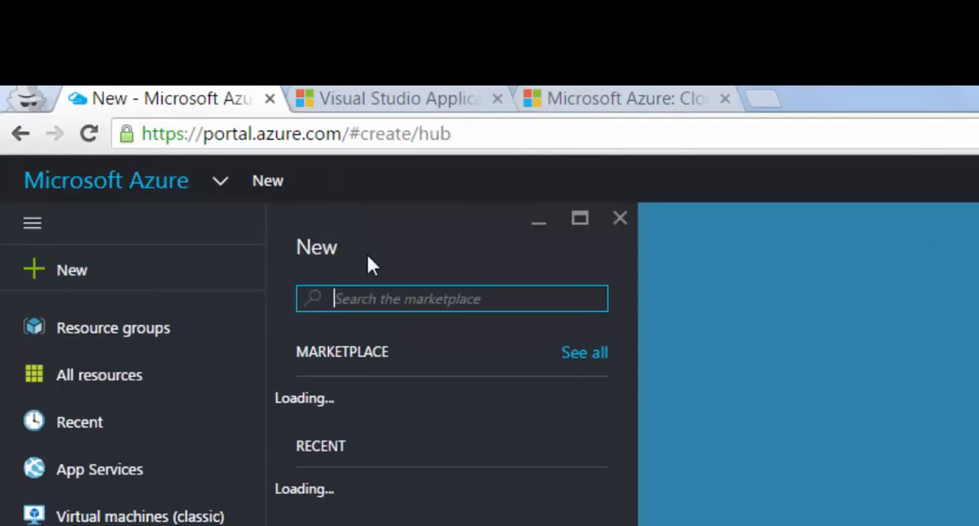
text(appliucatio)
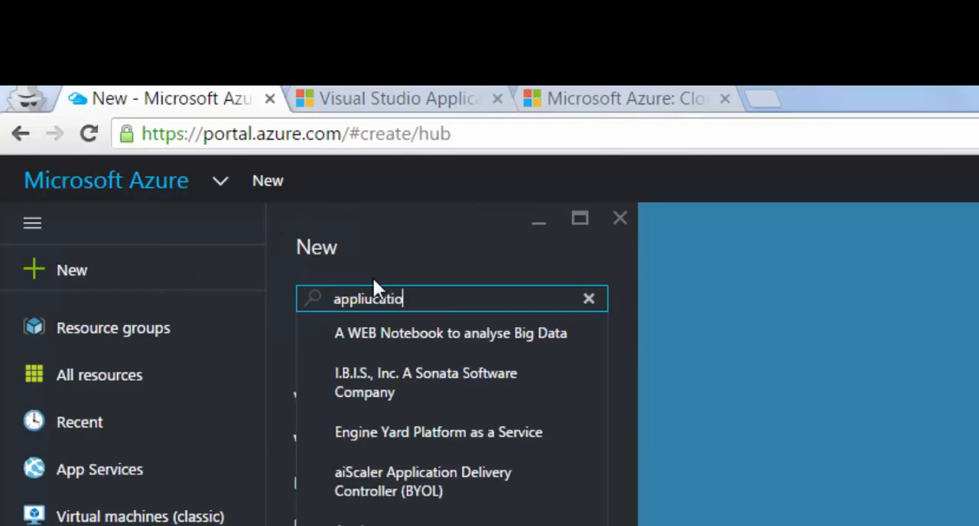
key(BackSpace)
key(BackSpace)
key(BackSpace)
key(BackSpace)
key(BackSpace)
key(BackSpace)
key(BackSpace)
key(BackSpace)
key(BackSpace)
key(BackSpace)
key(BackSpace)
text(application insi)
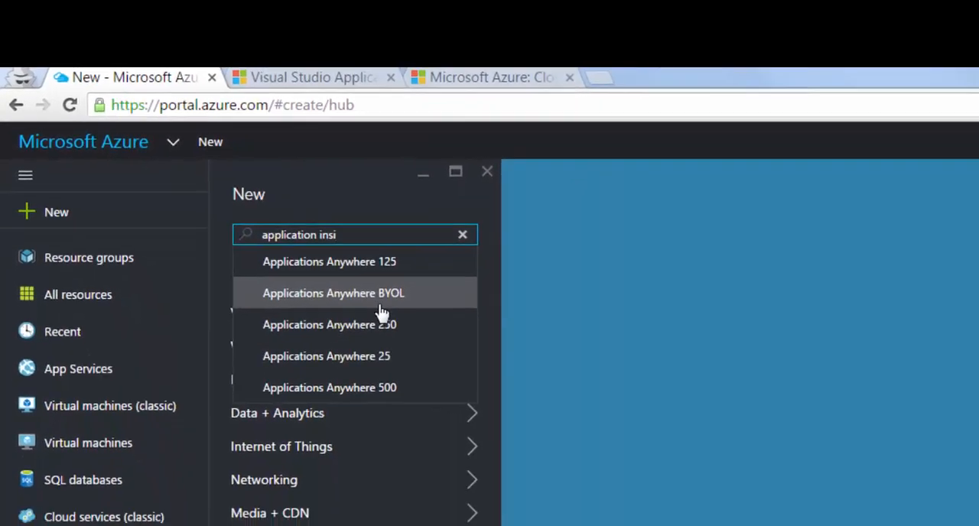
click(316, 222)
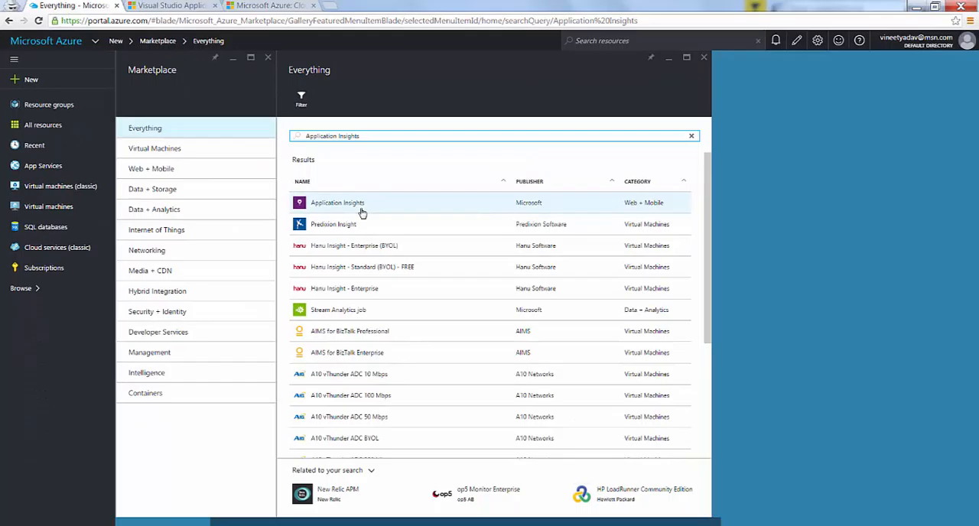
Start creating Microsoft's Application Insights resource and name it MyNewAppInsightDemo
click(362, 205)
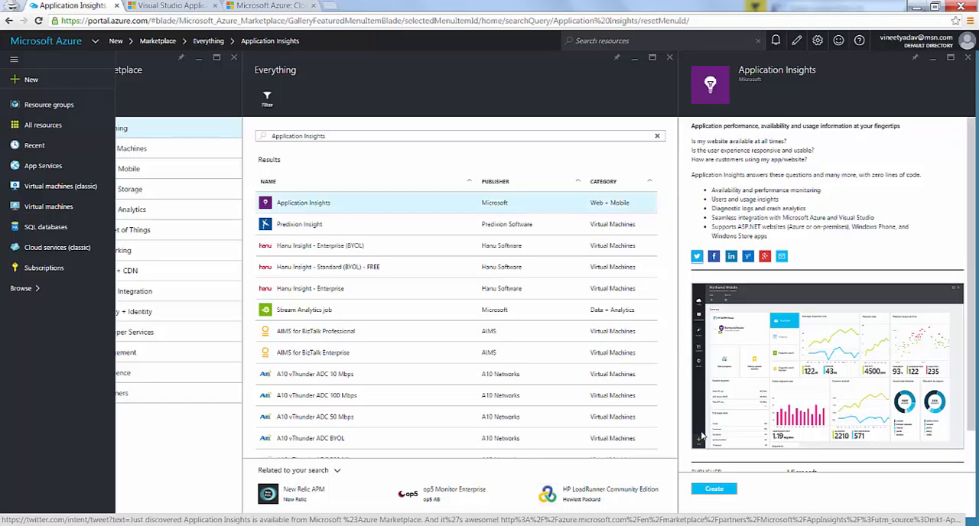
click(711, 490)
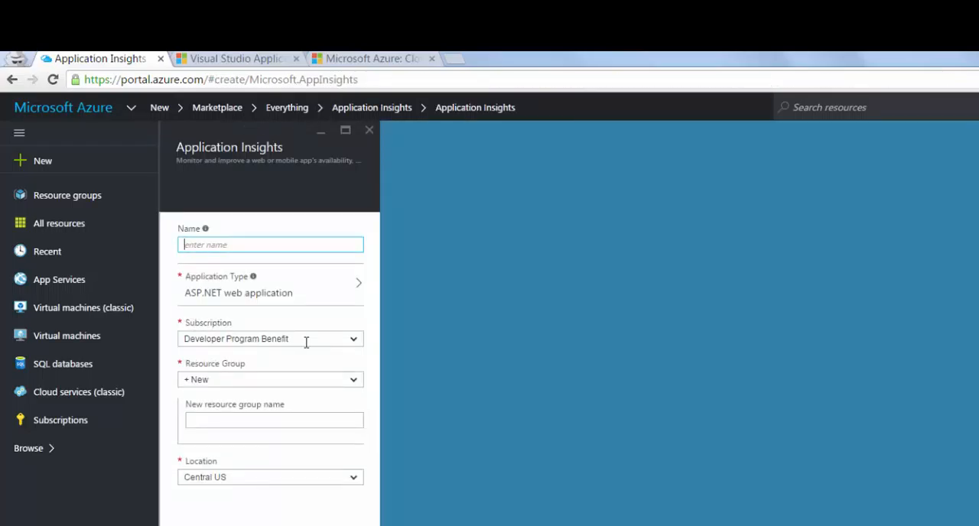
text(MyNewAppInsightDemo)
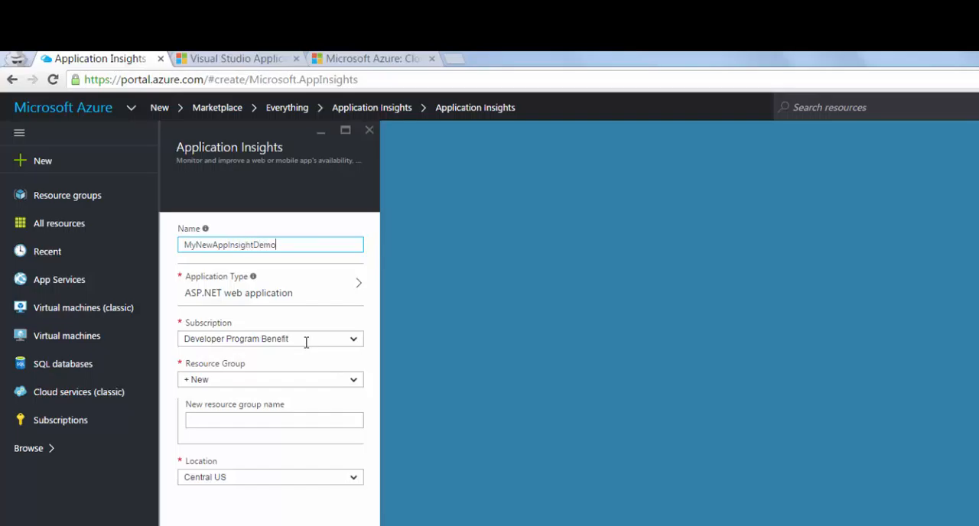
Assign the new Application Insights resource to the existing resource group grp1
click(306, 343)
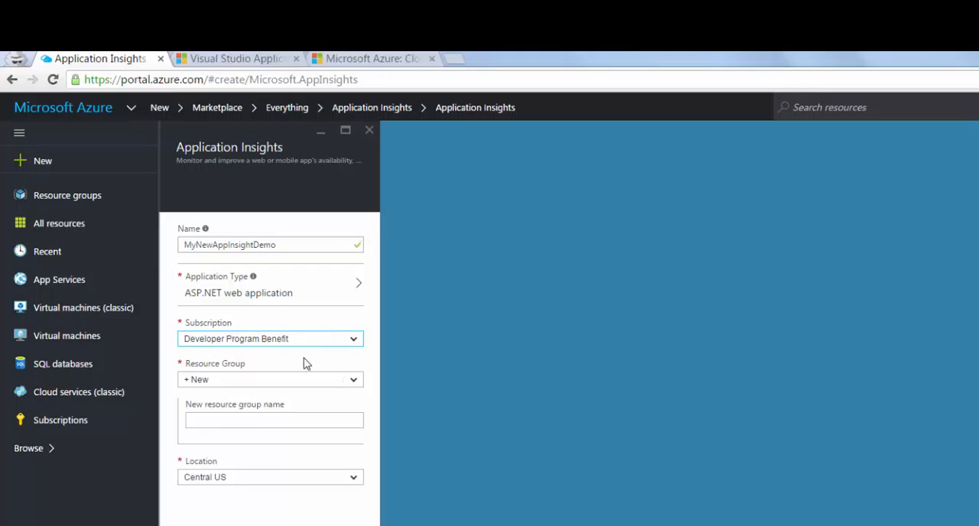
click(352, 385)
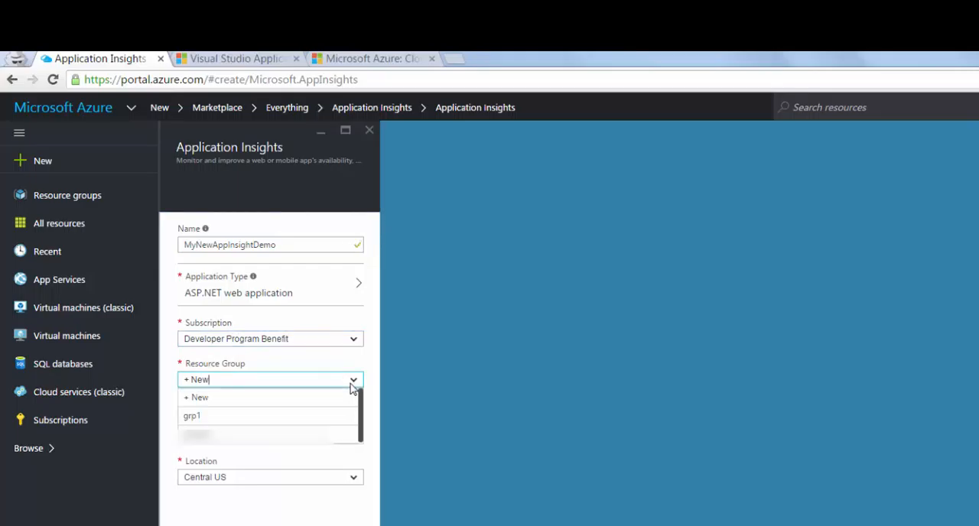
click(300, 425)
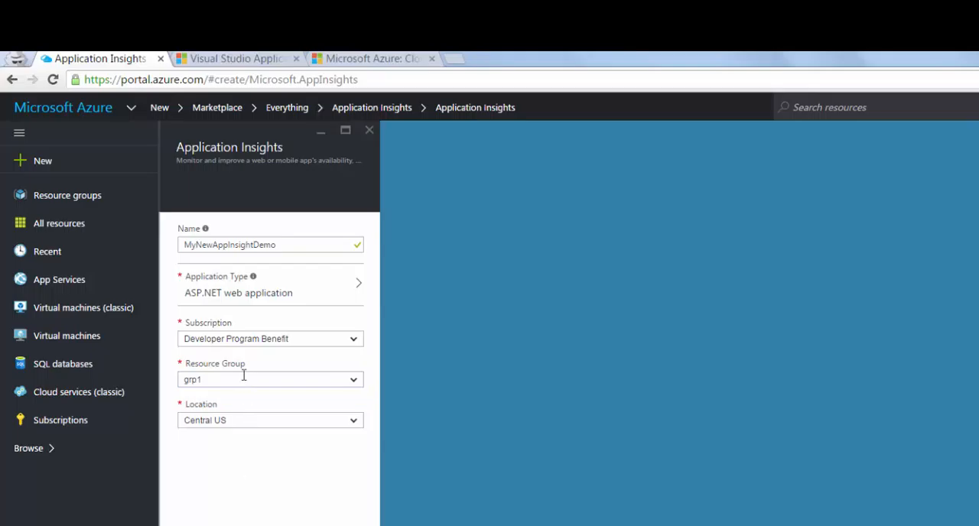
Create the resource as an ASP.NET web application type pinned to the dashboard, and open its deployment details
click(283, 298)
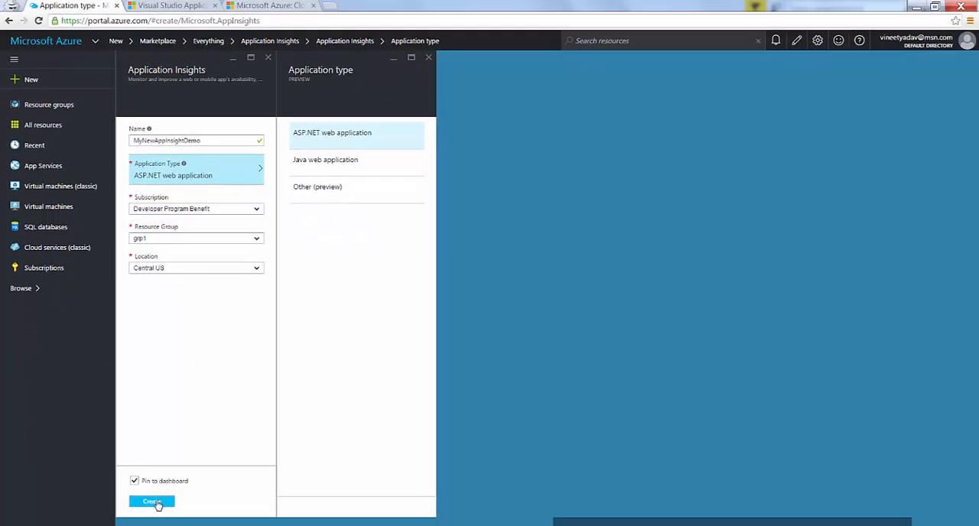
click(152, 502)
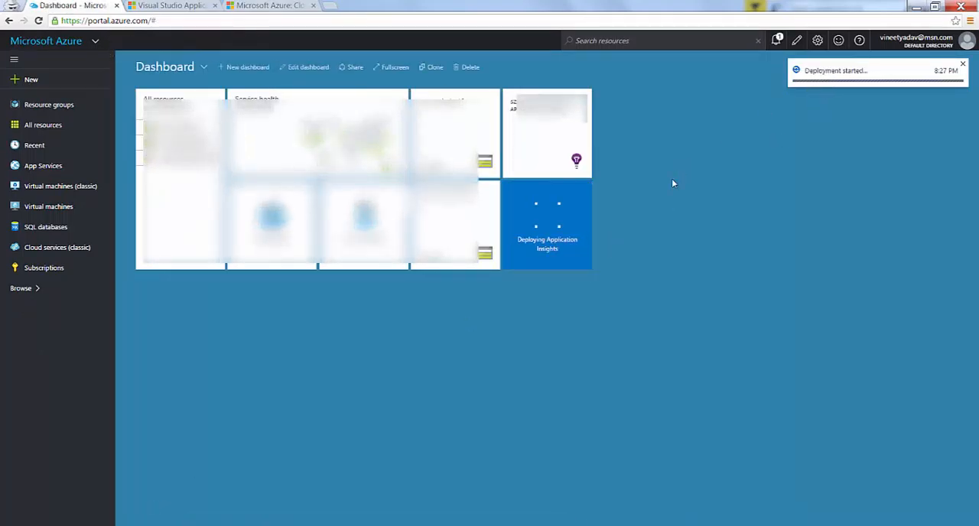
click(574, 244)
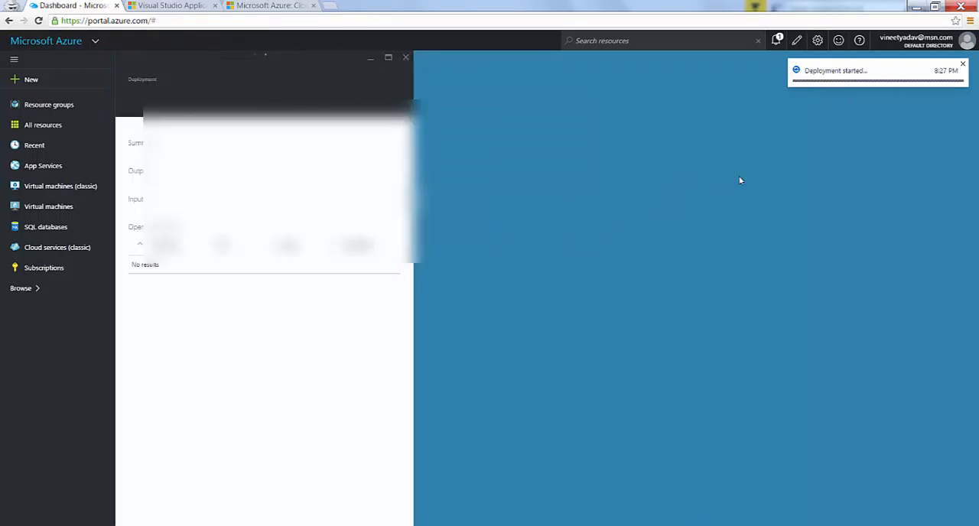
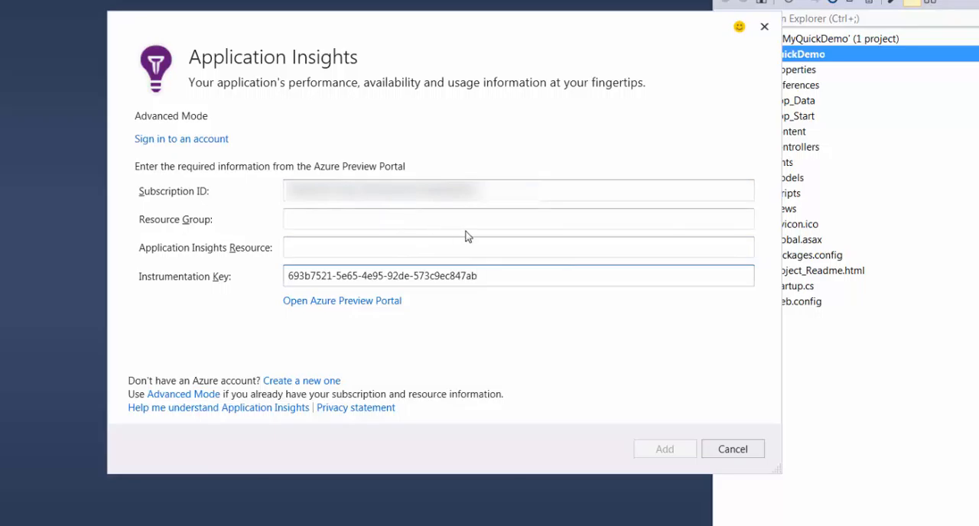
Look up the resource group in the Azure portal and set the Resource Group to grp1 in Visual Studio's Application Insights dialog
key(alt+Tab)
key(alt+Tab)
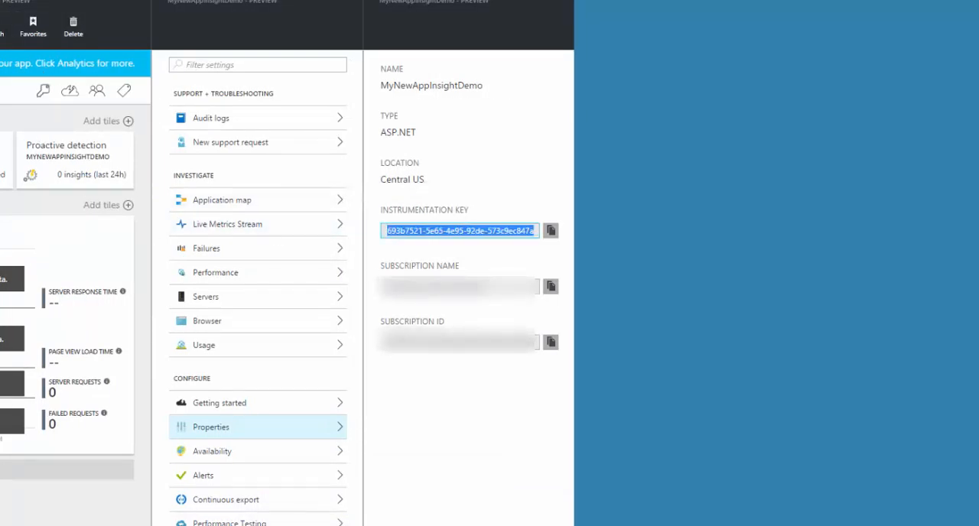
key(alt+Tab)
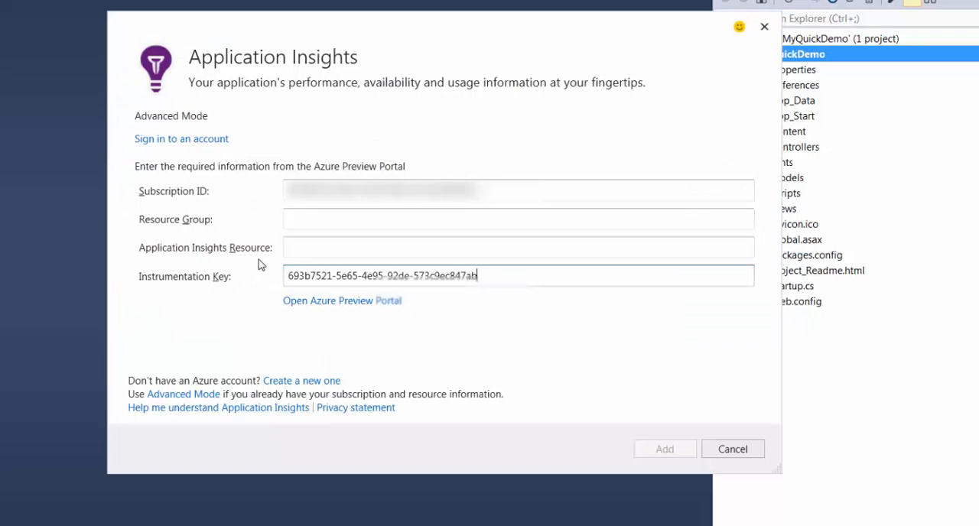
click(313, 217)
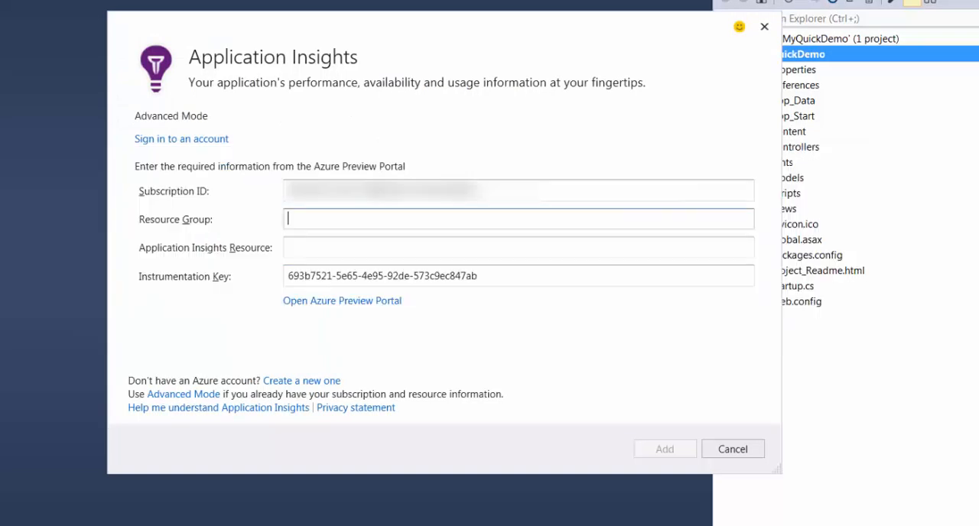
key(alt+Tab)
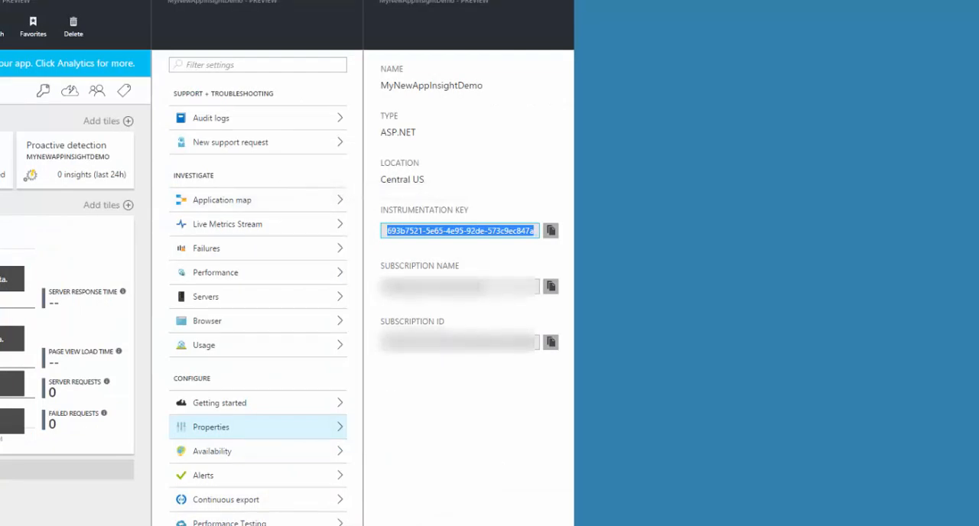
key(alt+Tab)
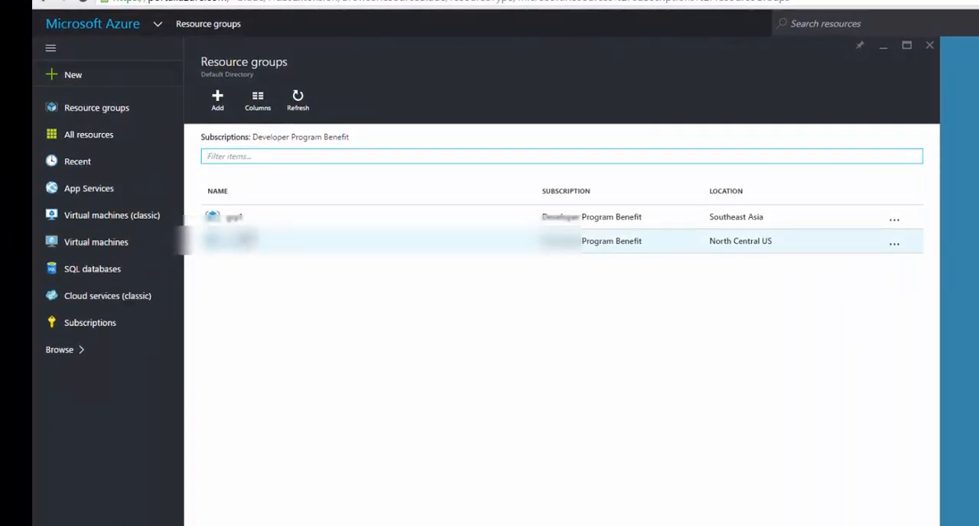
key(alt+Tab)
text(gr)
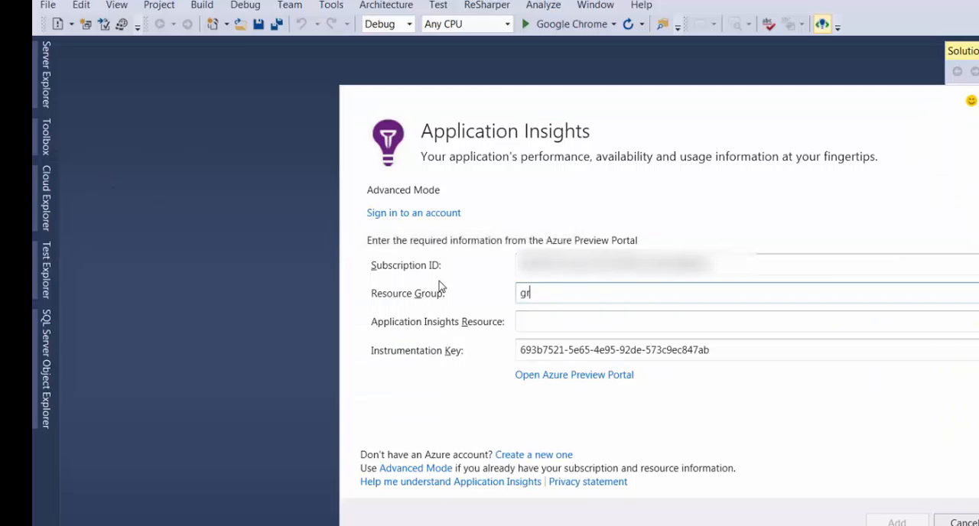
key(Tab)
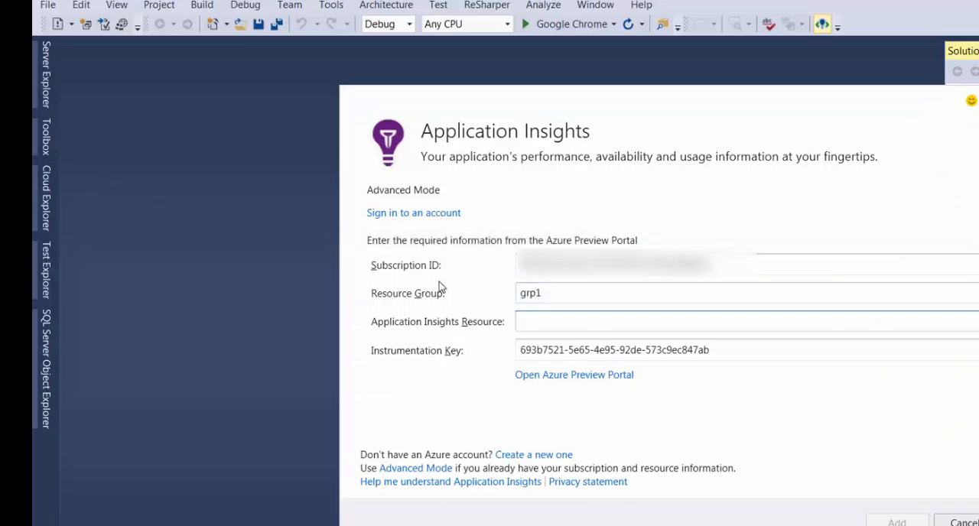
Close the resource groups list in the Azure portal and open the MyNewAppInsightDemo resource to check its name
key(alt+Tab)
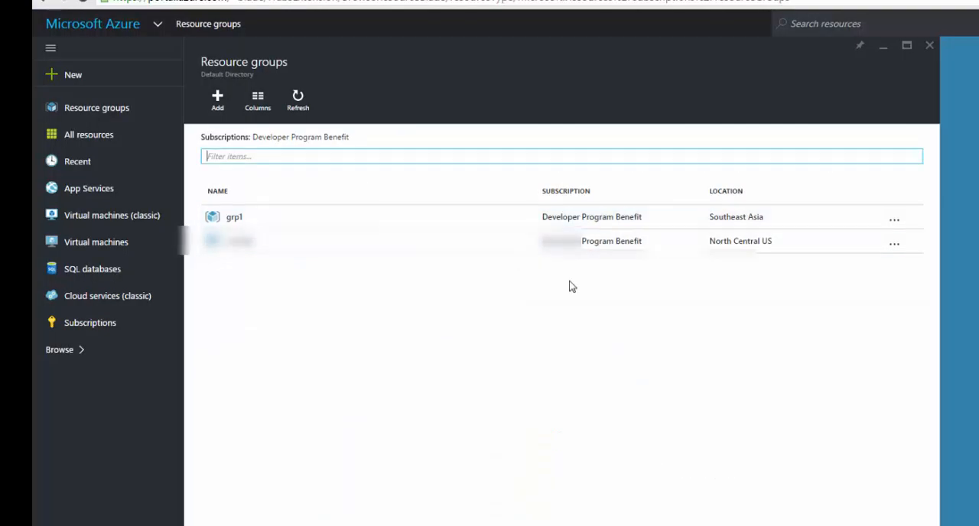
key(alt+Tab)
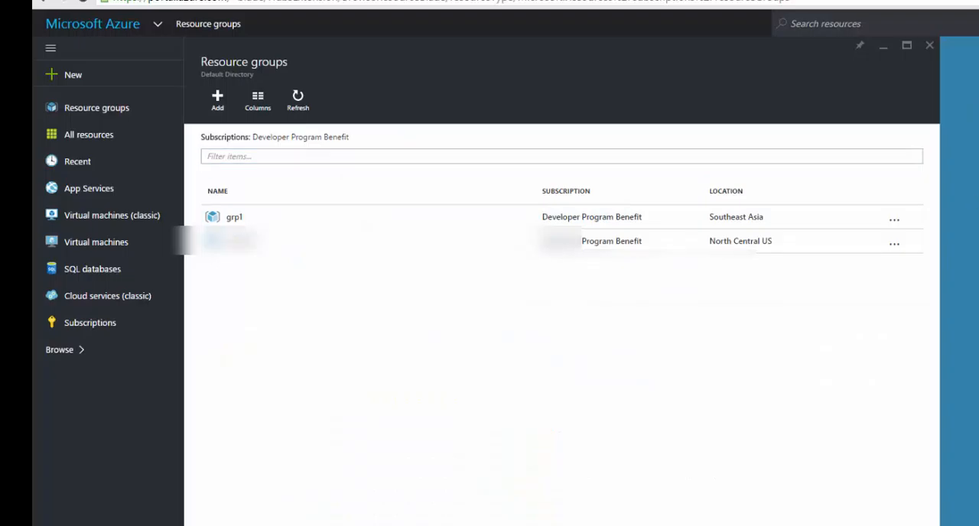
click(930, 45)
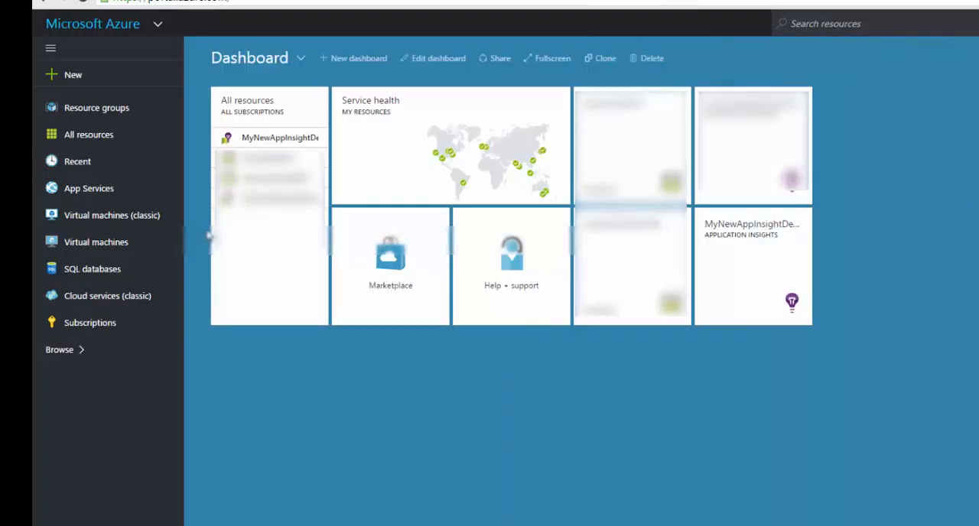
click(725, 254)
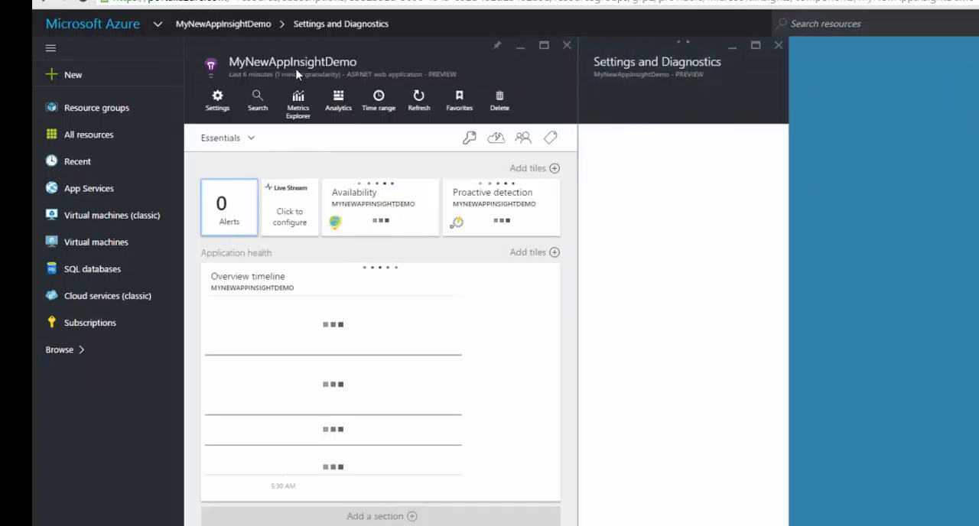
Back in Visual Studio, set the Application Insights Resource to MyNewAppInsightDemo and add Application Insights to the project
key(alt+Tab)
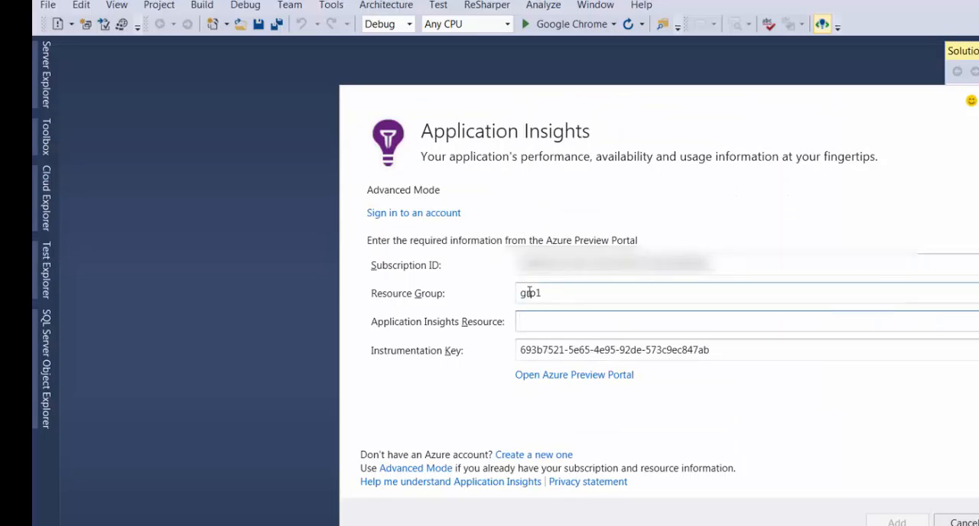
text(MyNewAppInsigh)
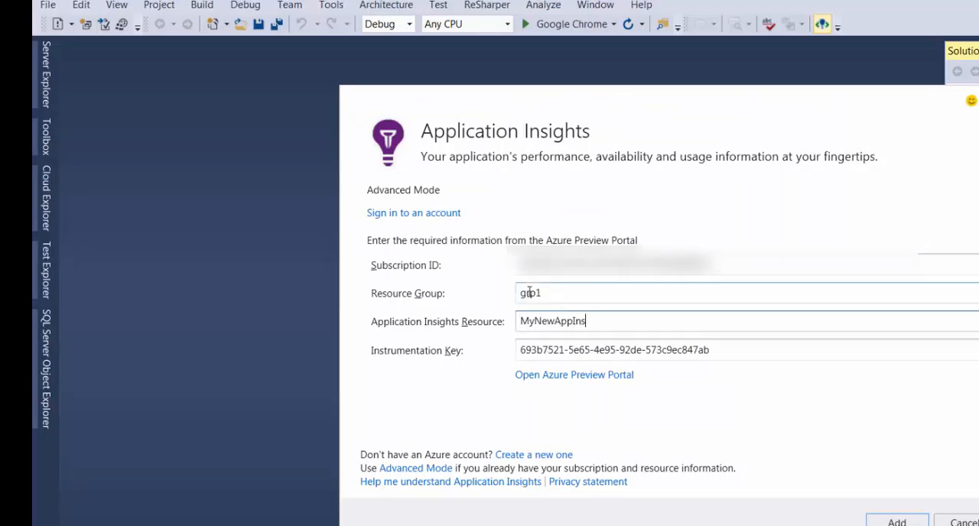
text(tDemo)
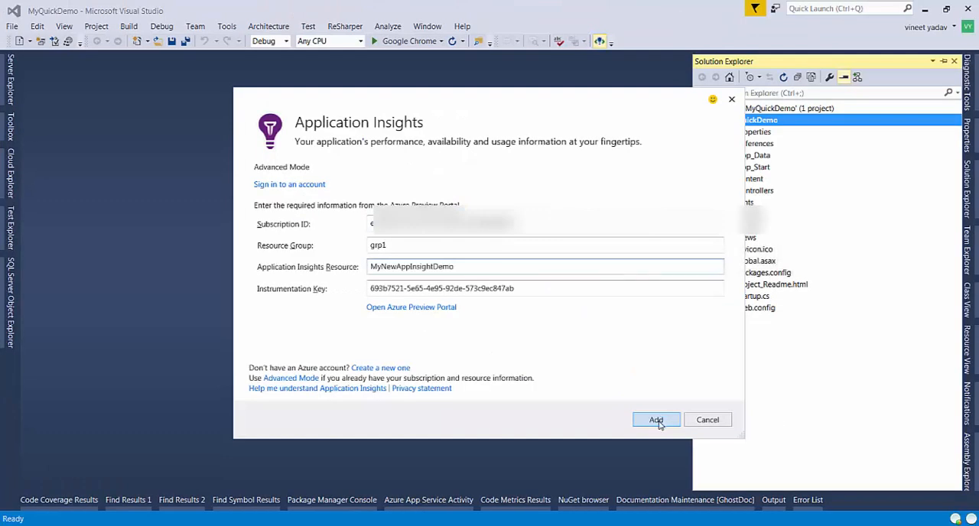
click(898, 522)
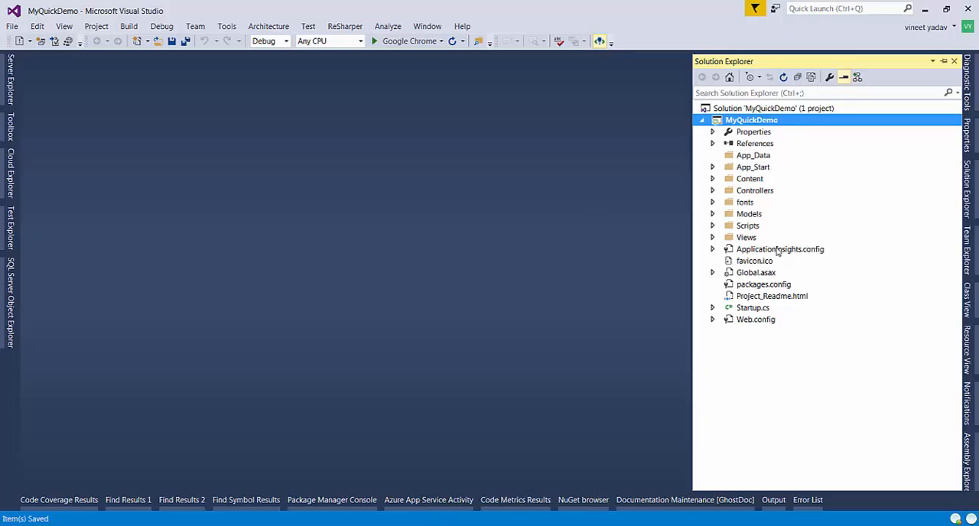
Open ApplicationInsights.config, examine its telemetry modules and initializers, and save the file
double_click(777, 251)
click(467, 247)
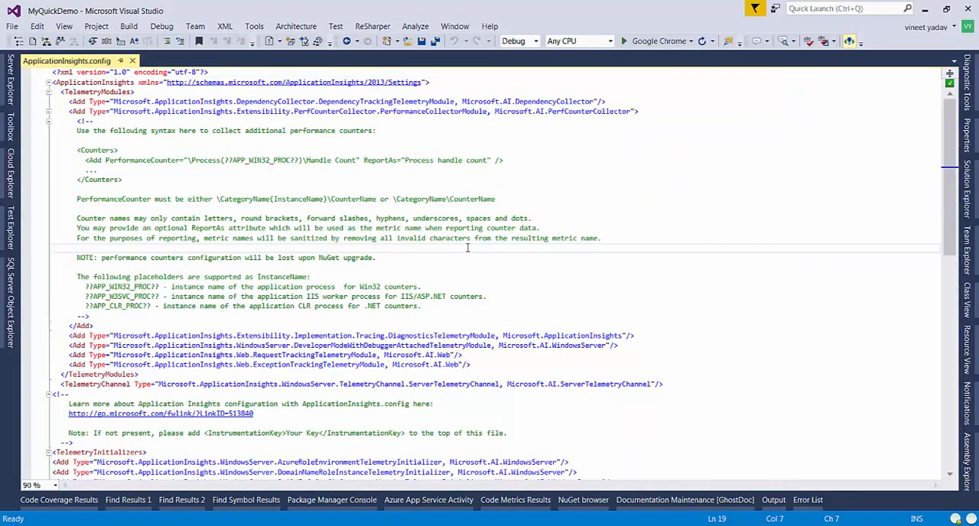
key(Page_Down)
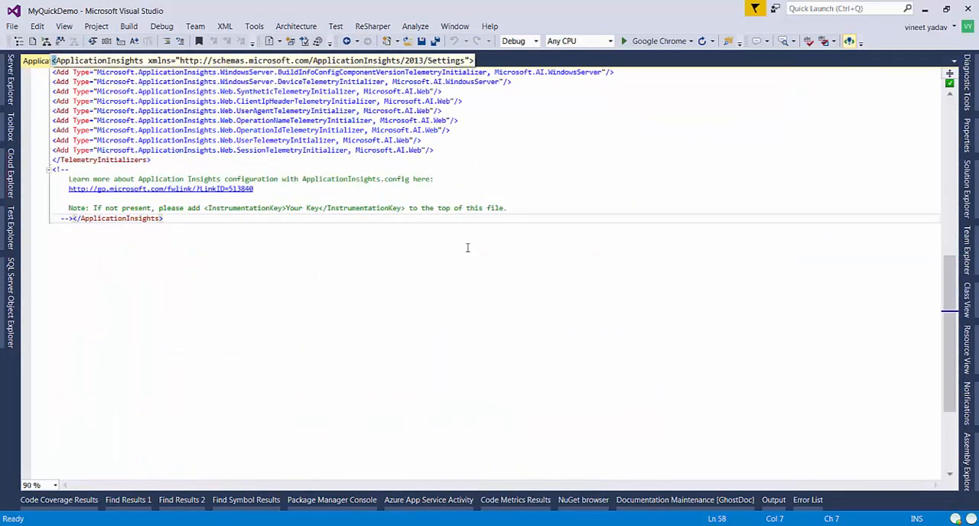
key(Page_Up)
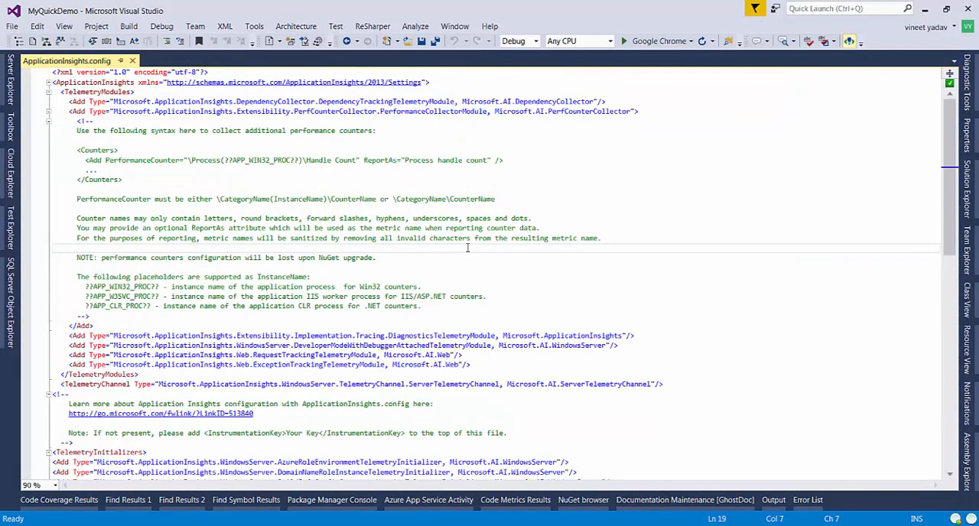
key(Page_Up)
key(ctrl+Down)
key(ctrl+Down)
key(ctrl+Down)
key(ctrl+Down)
key(ctrl+Down)
key(ctrl+Down)
key(ctrl+Down)
key(ctrl+Down)
key(ctrl+Down)
key(ctrl+Down)
key(ctrl+Down)
key(ctrl+Down)
key(ctrl+Down)
key(ctrl+Down)
key(ctrl+Down)
key(ctrl+Down)
key(ctrl+Down)
key(ctrl+Down)
key(ctrl+Down)
key(ctrl+Down)
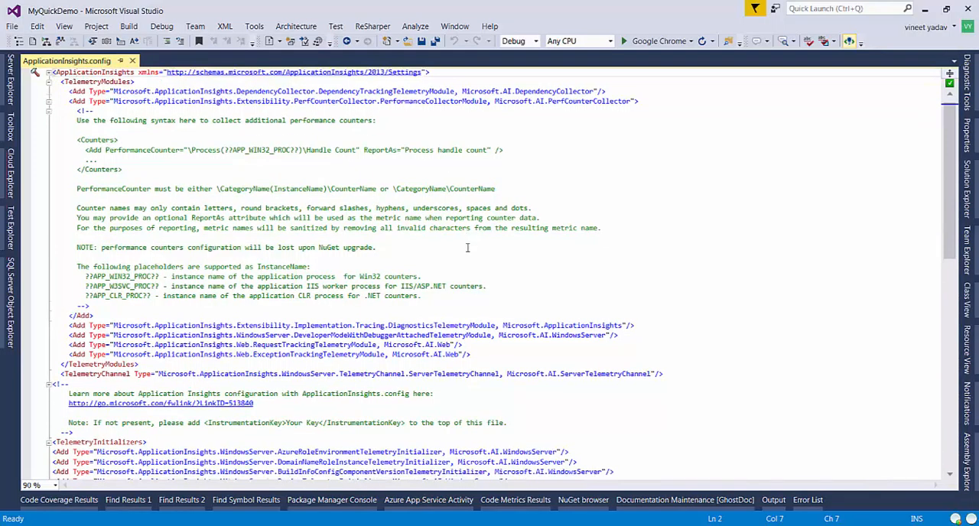
key(ctrl+s)
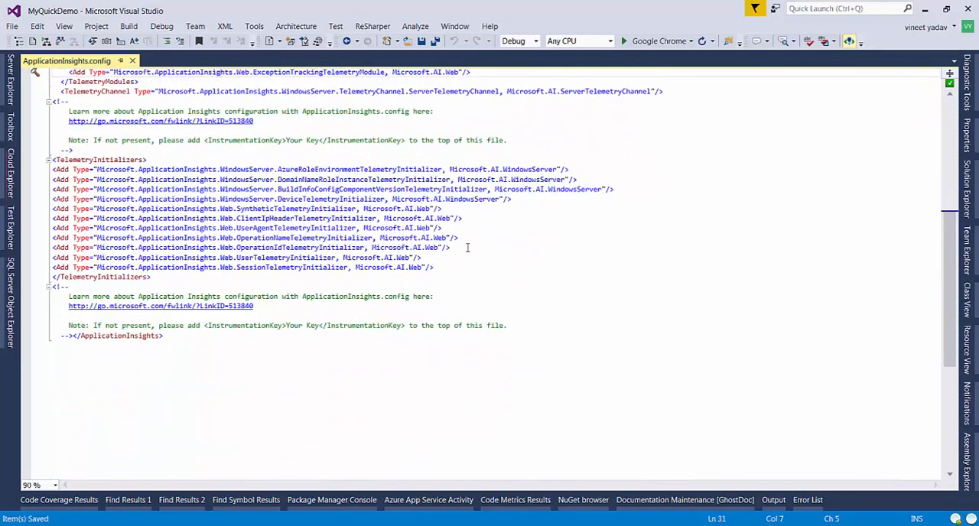
Start configuring Application Insights for the MyQuickDemo project in Advanced Mode
click(967, 189)
right_click(763, 119)
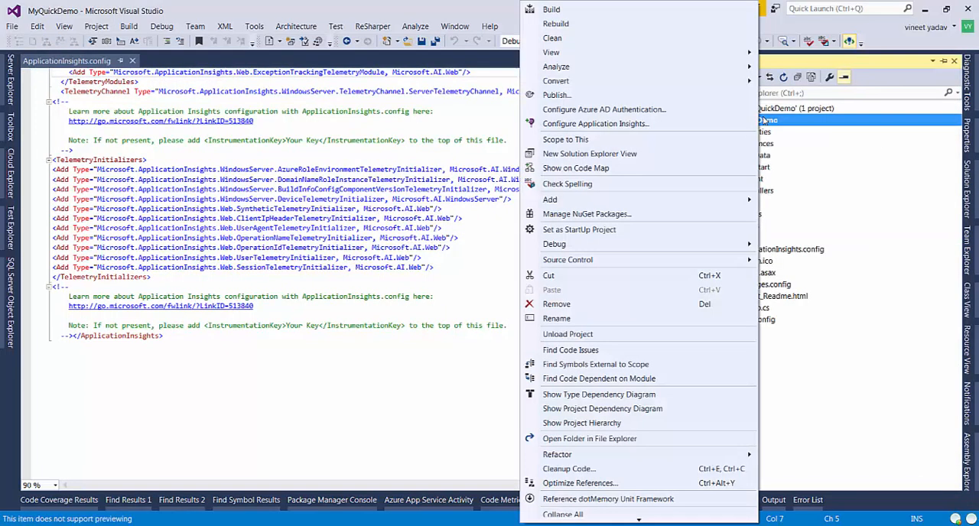
click(605, 123)
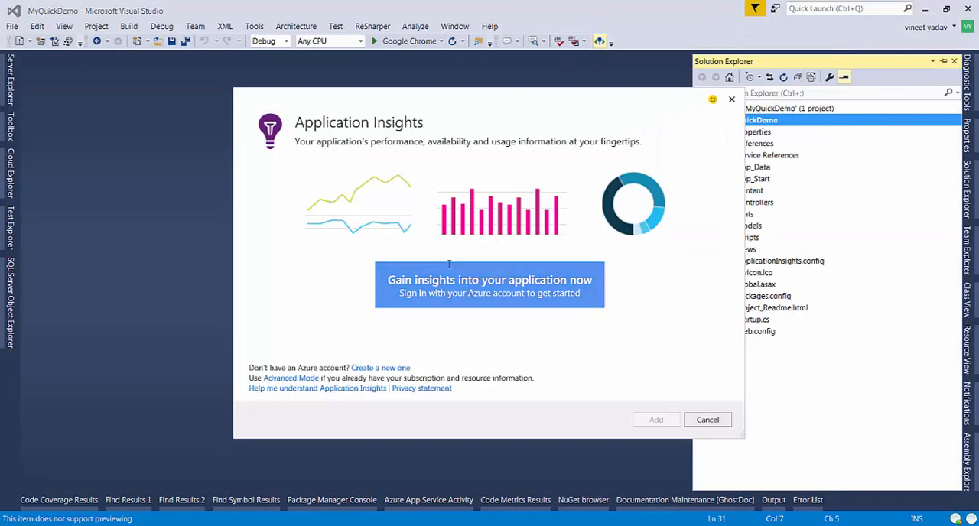
click(308, 379)
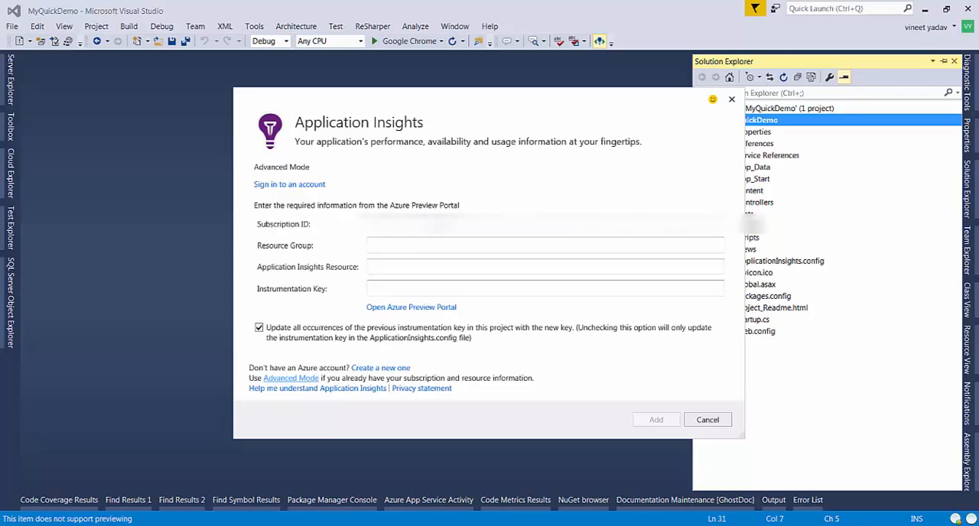
Copy the resource name from the Azure portal and set the Application Insights Resource to MyNewAppInsightDemo in Visual Studio
click(420, 266)
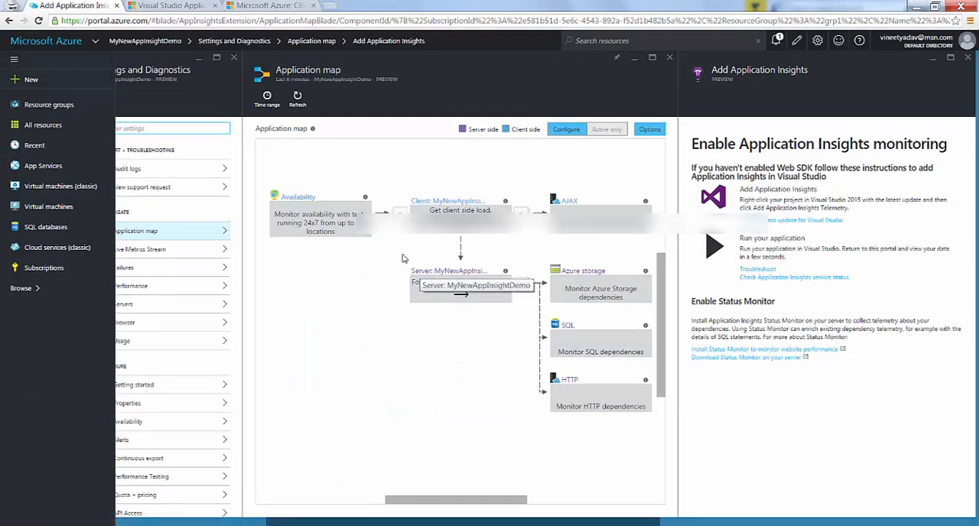
drag(446, 502, 244, 521)
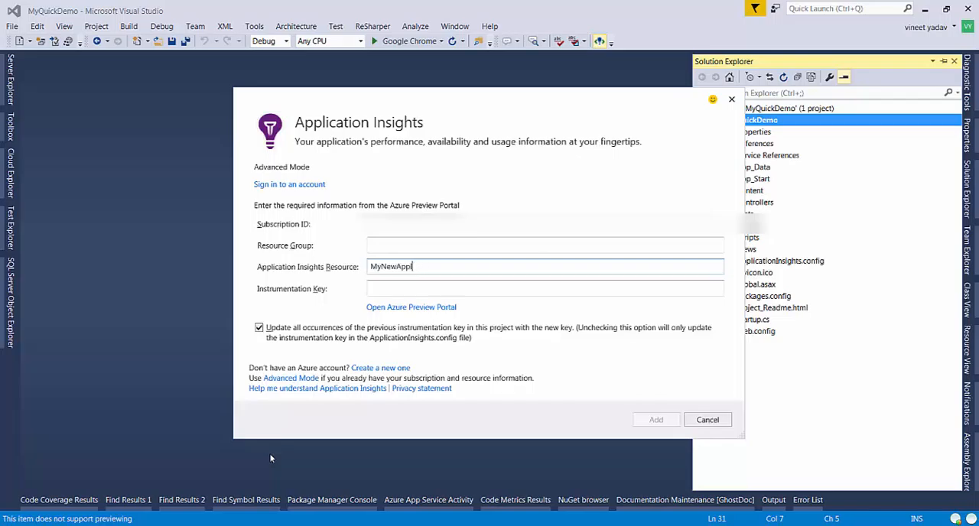
text(ightdemo)
key(alt+Tab)
double_click(197, 71)
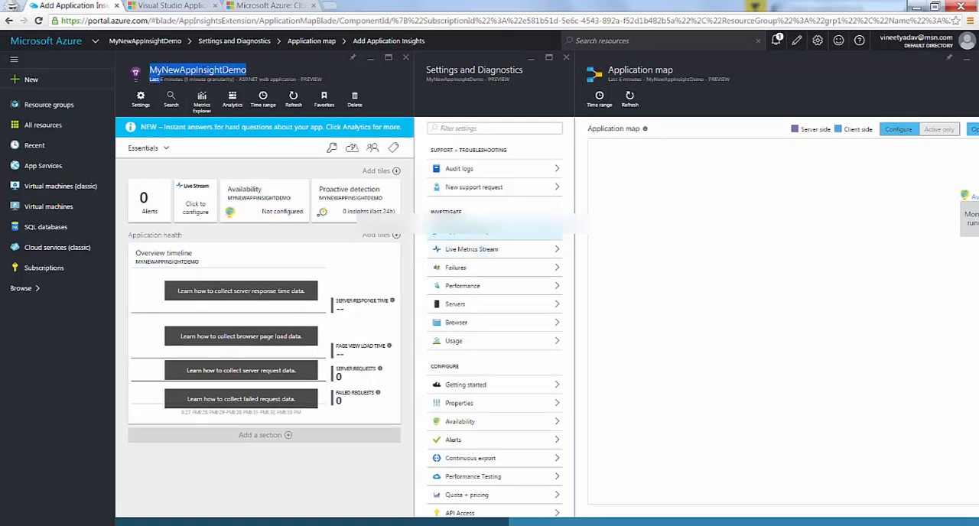
key(alt+Tab)
key(ctrl+a)
key(BackSpace)
text(MyNewAppInsightDemoLast)
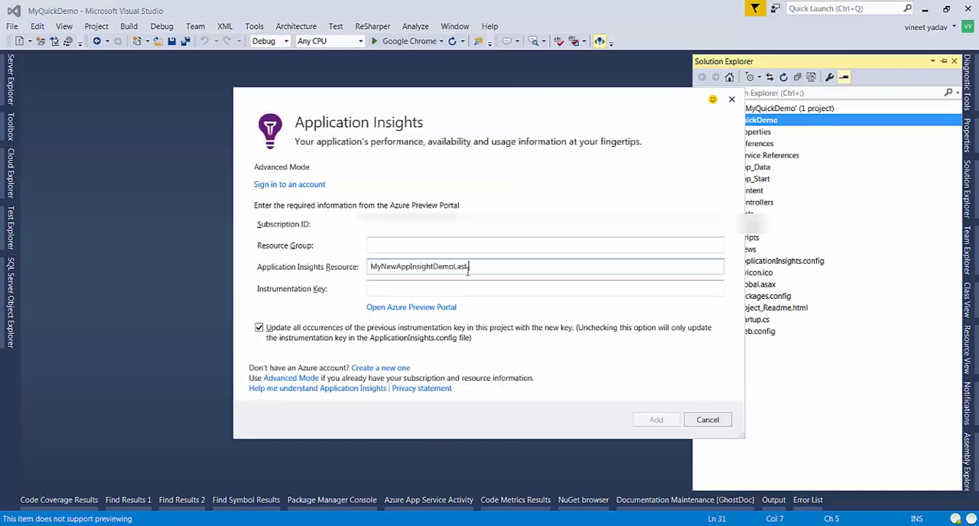
Copy the instrumentation key from the resource's properties in the Azure portal and paste it into Visual Studio's Instrumentation Key field
click(459, 291)
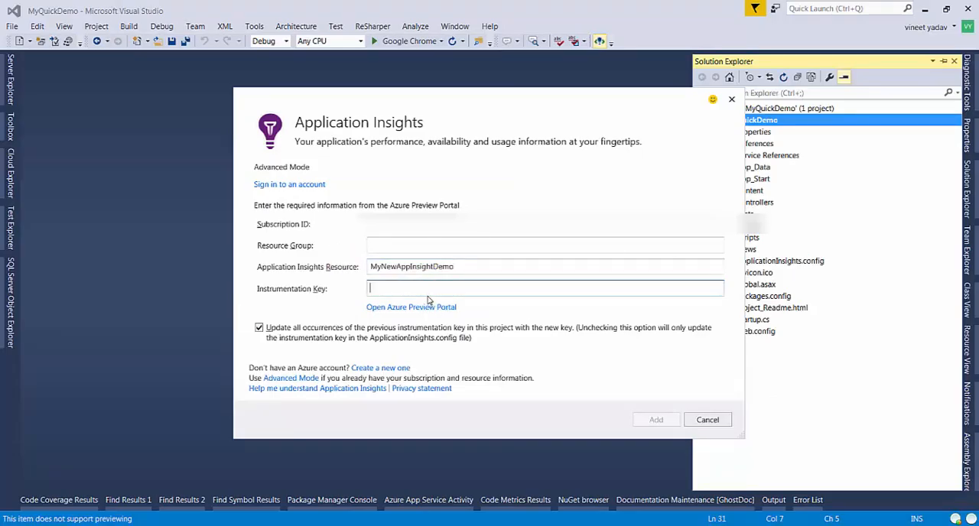
key(alt+Tab)
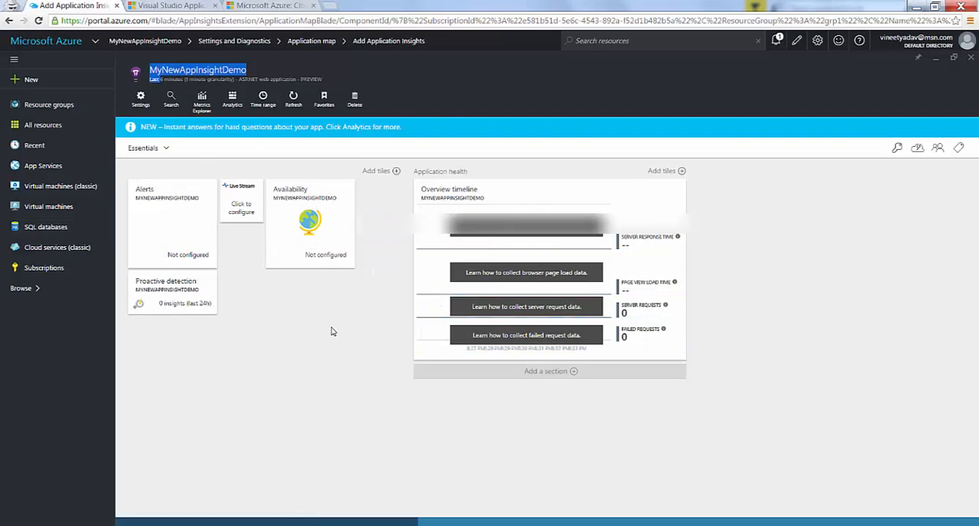
click(139, 107)
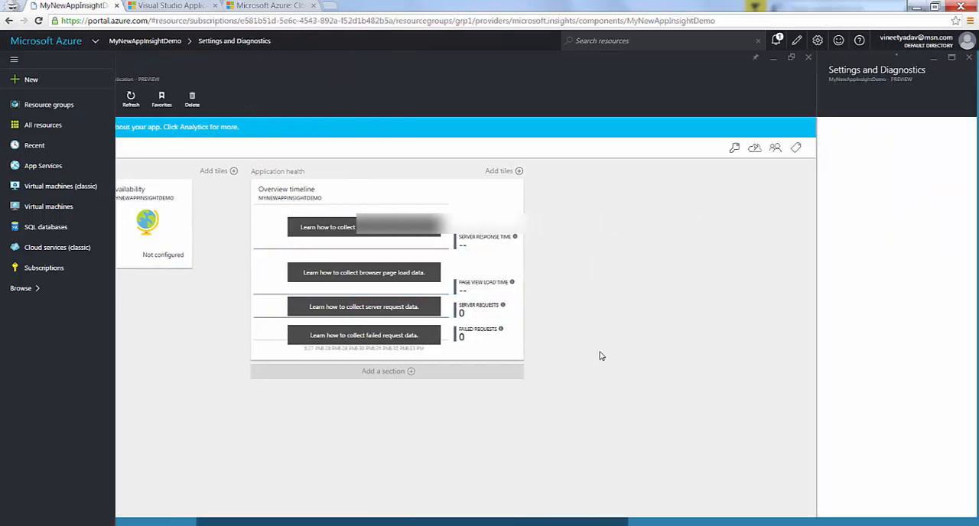
click(861, 404)
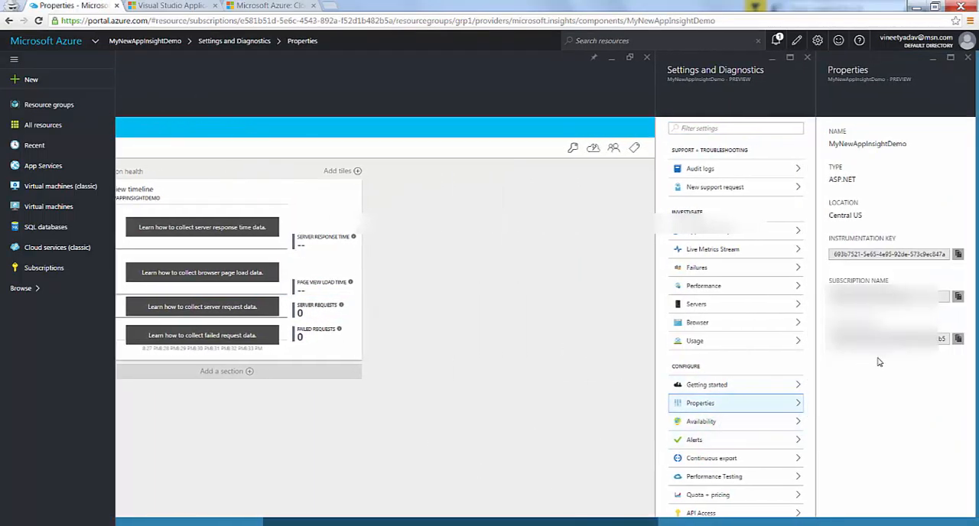
click(958, 254)
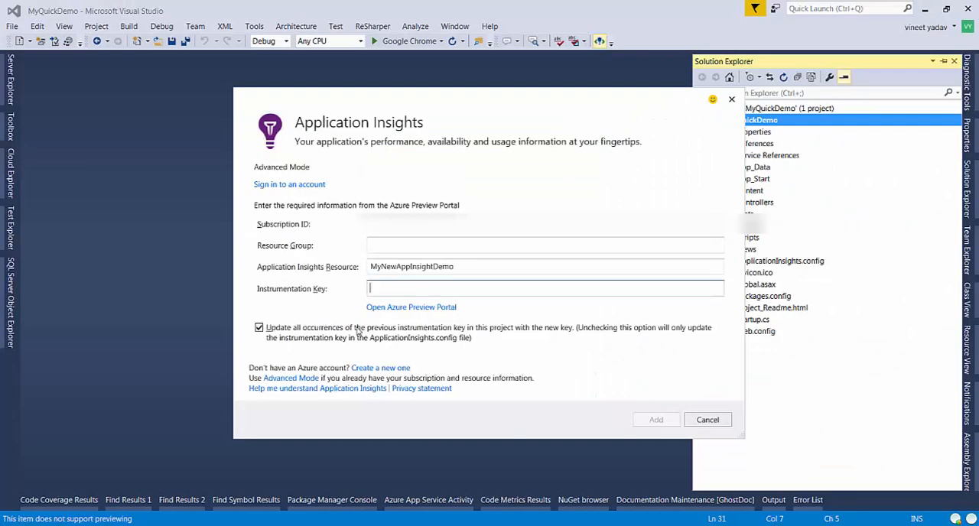
key(ctrl+v)
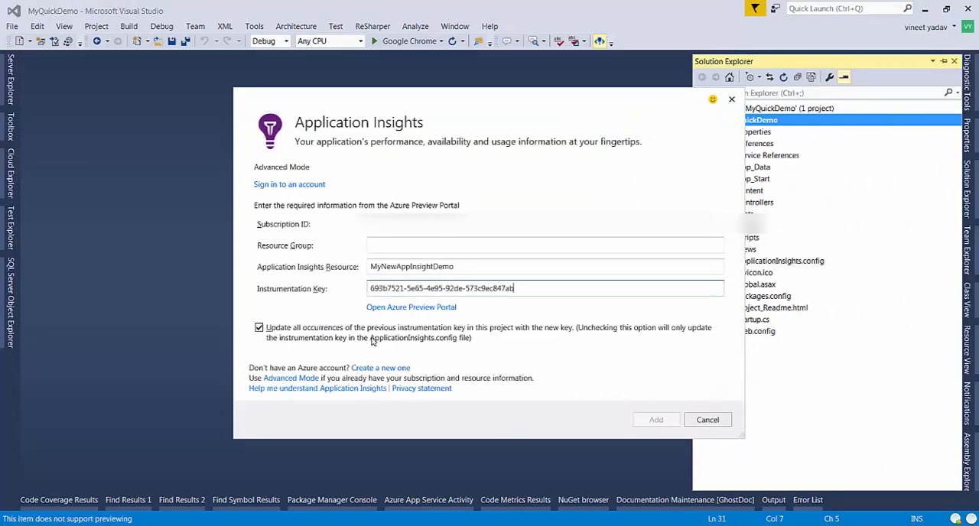
Copy the subscription ID from the Azure portal into Visual Studio's Subscription ID field, and set the Resource Group to gpr1
key(alt+Tab)
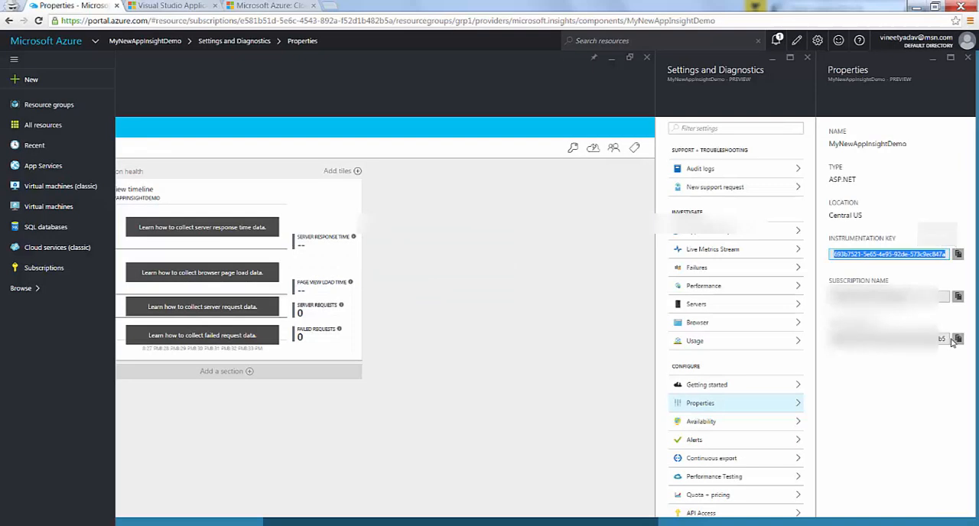
click(958, 344)
key(alt+Tab)
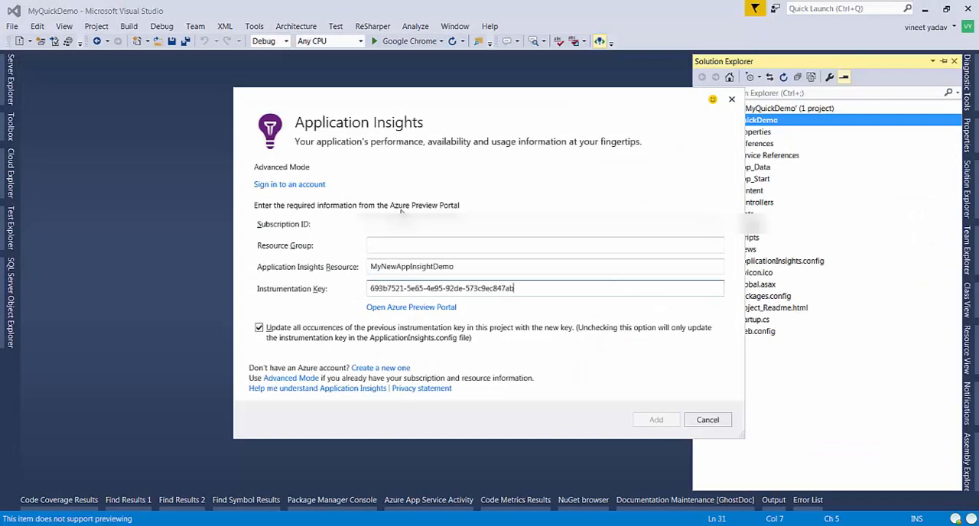
key(ctrl+v)
click(404, 245)
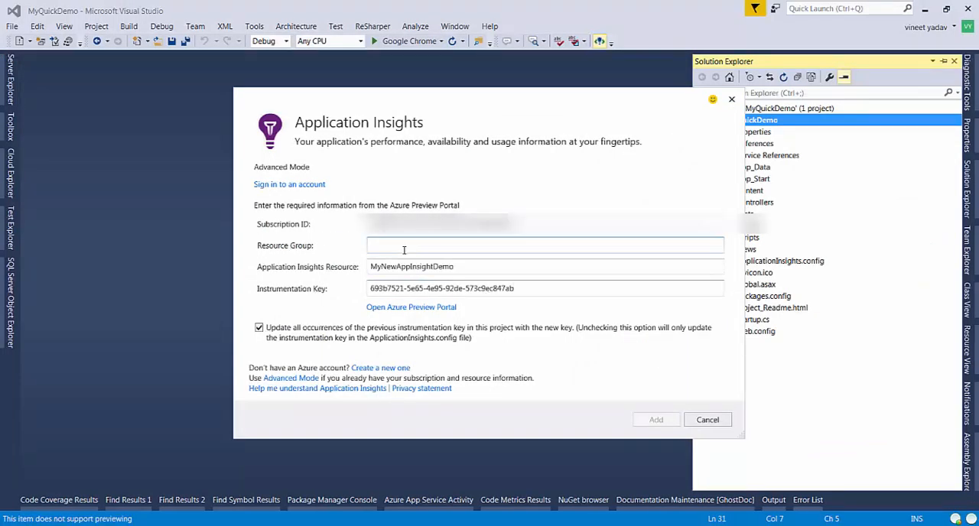
text(gpr1)
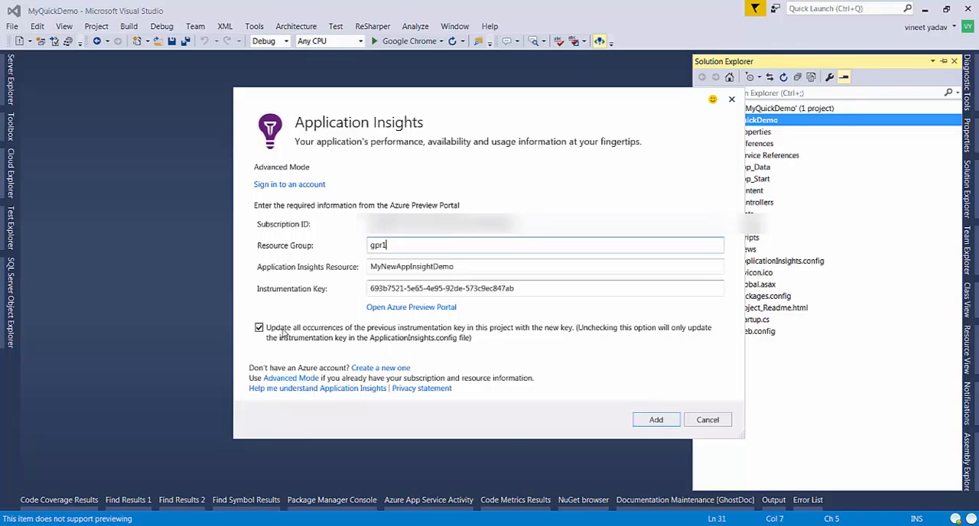
Add Application Insights to the MyQuickDemo project with the entered resource details and save the project
click(654, 418)
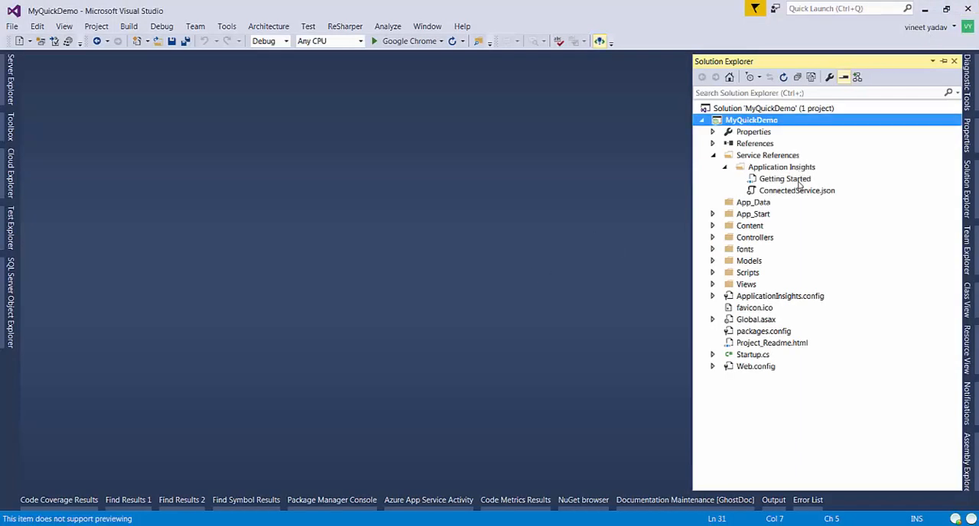
key(ctrl+s)
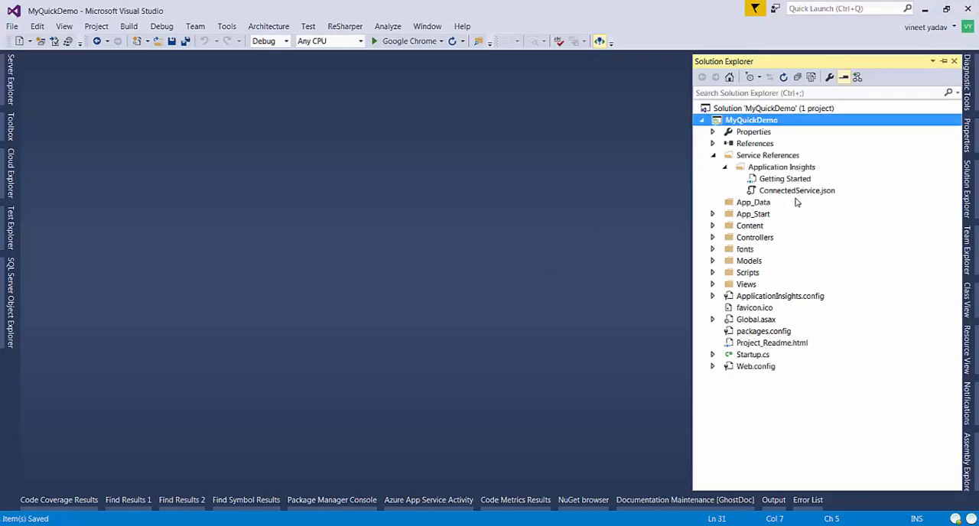
Open ApplicationInsights.config, check the InstrumentationKey element at the end of the file, and close the file
double_click(780, 296)
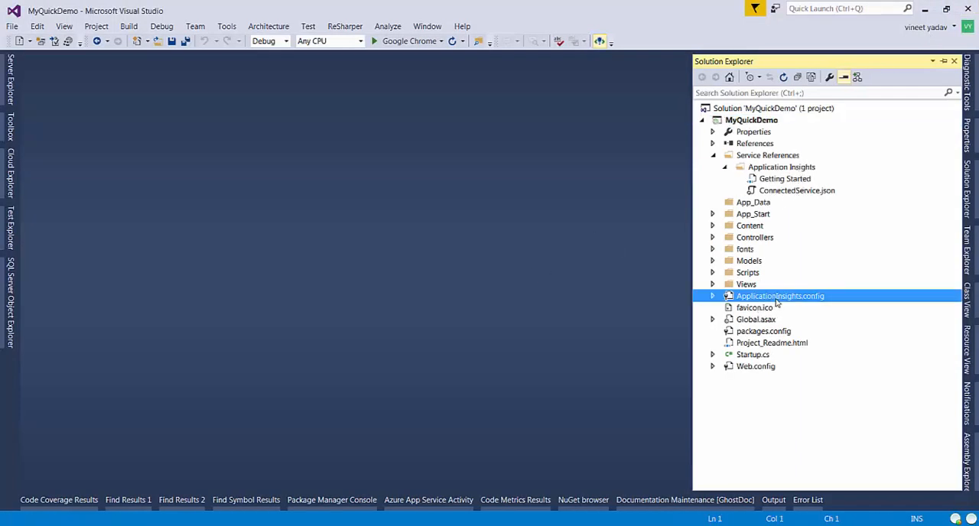
click(423, 306)
key(ctrl+End)
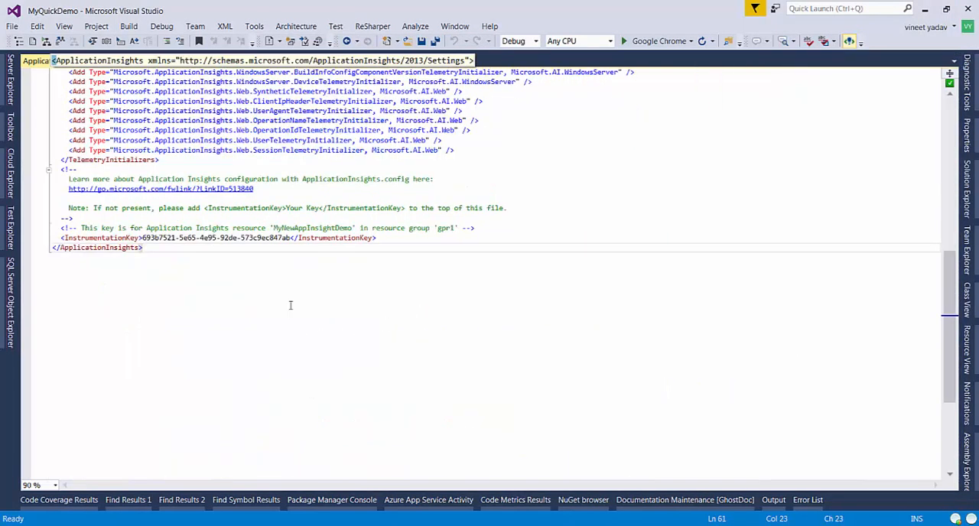
drag(61, 238, 311, 238)
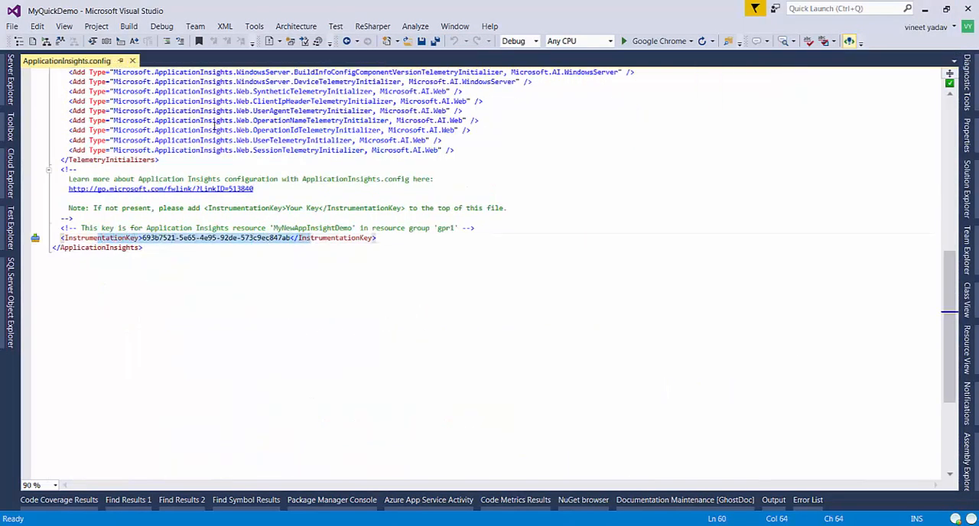
click(132, 61)
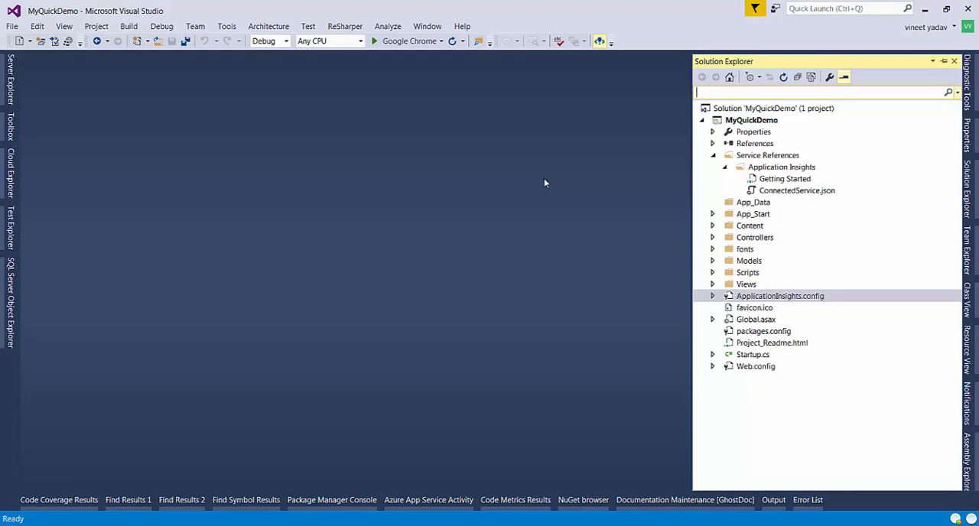
right_click(756, 120)
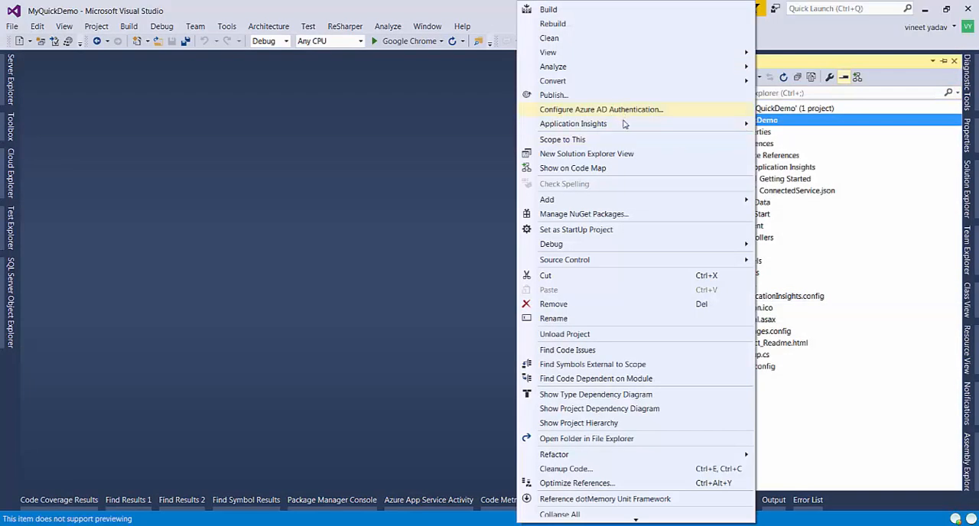
mouse_move(743, 129)
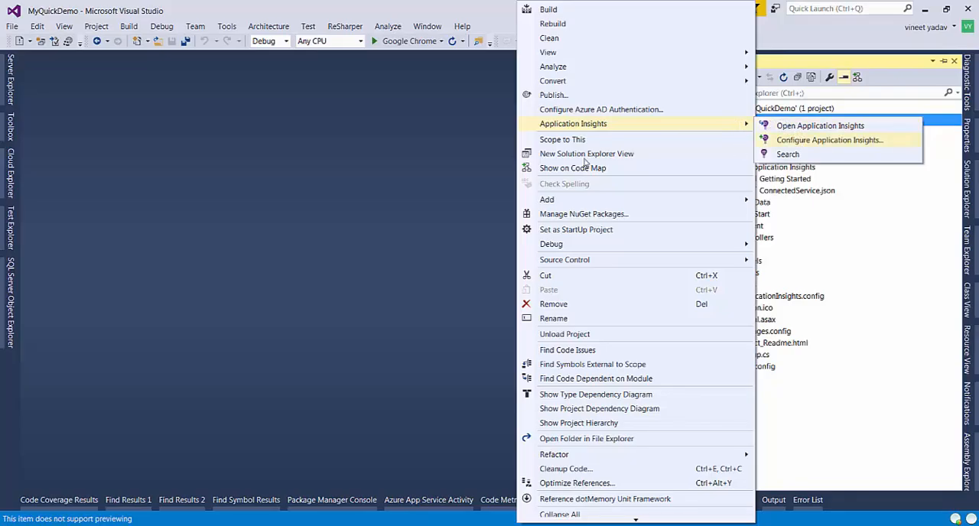
click(392, 184)
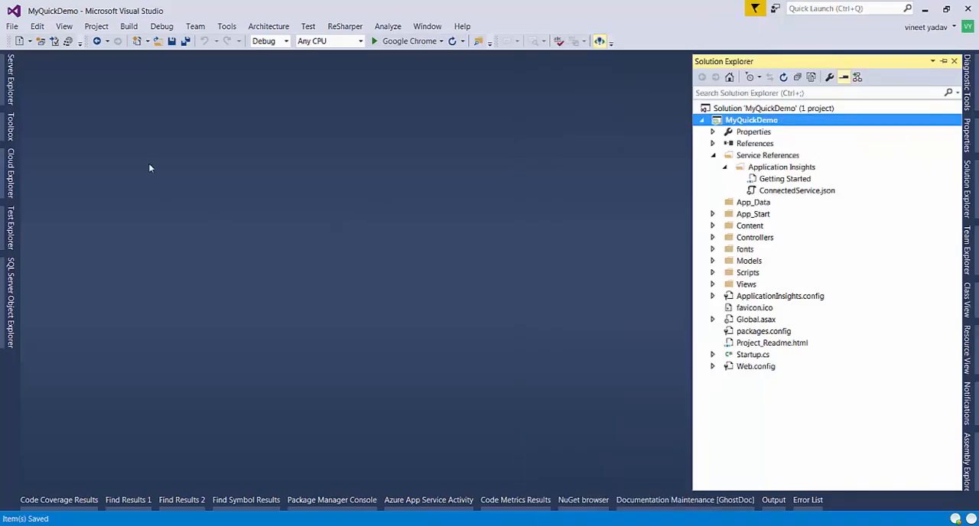
Debug the MyQuickDemo project in Google Chrome and inspect the Application Insights request event for GET Home/Index
click(406, 42)
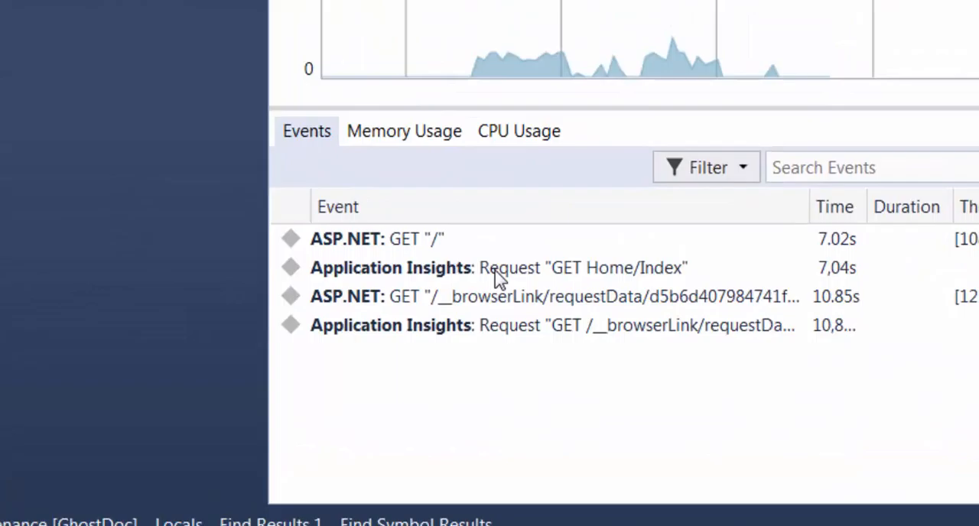
click(495, 270)
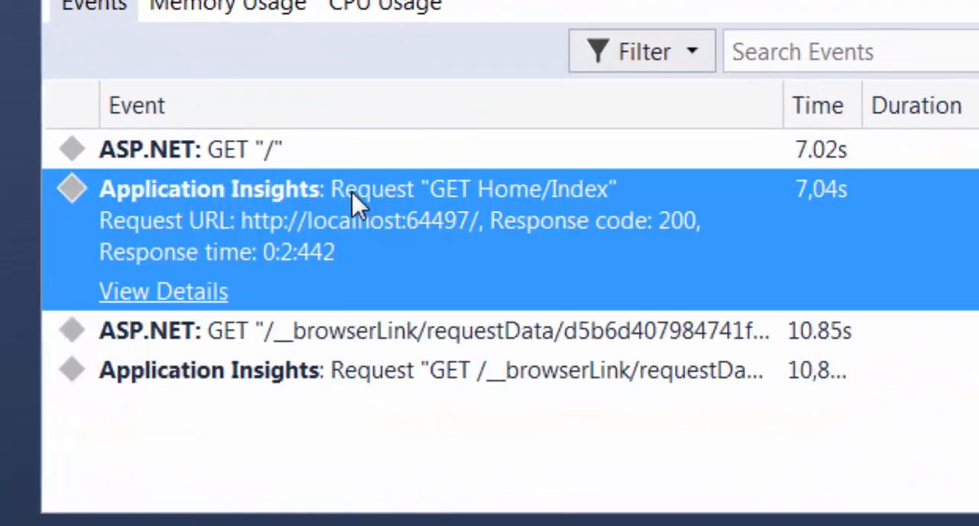